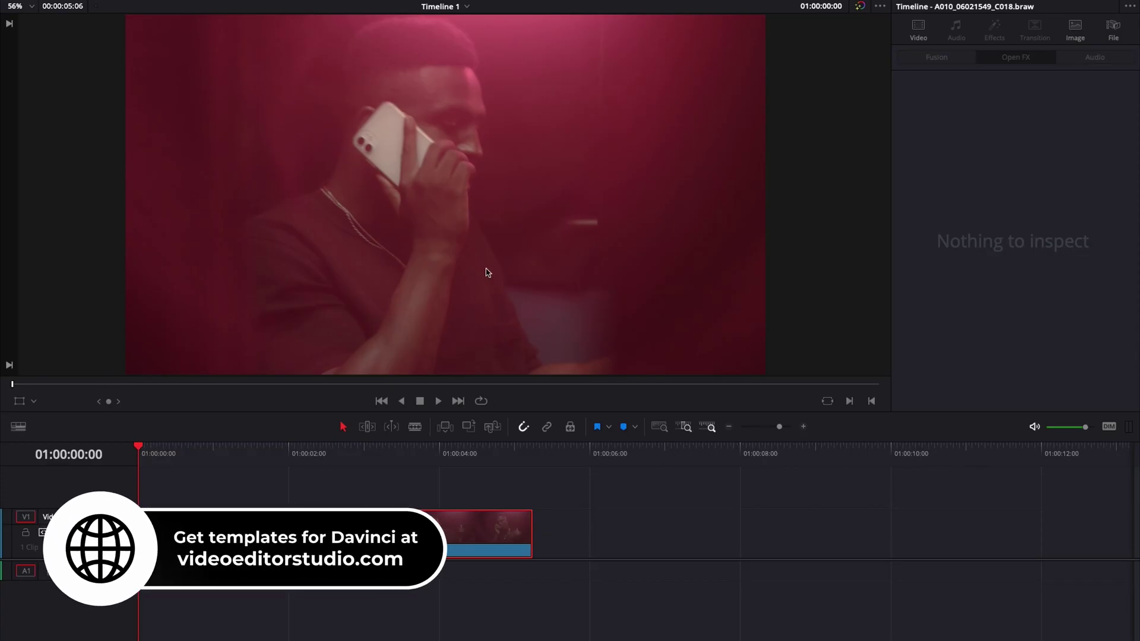
# Play and scrub through the red-lit phone-call clip to review its frames
pyautogui.press('space')
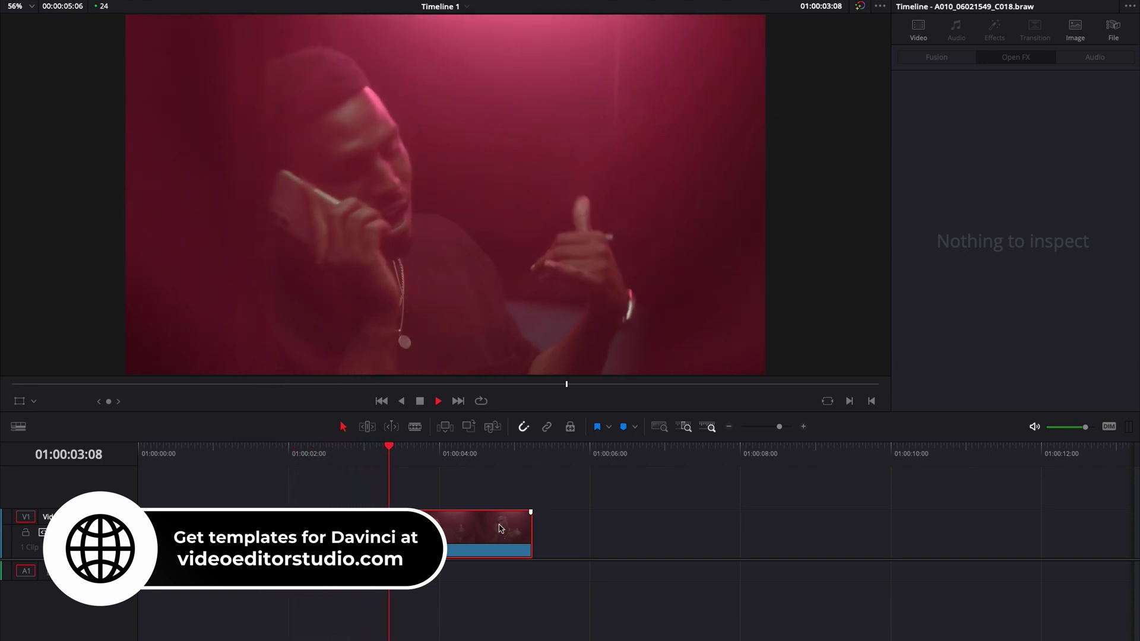
pyautogui.press('space')
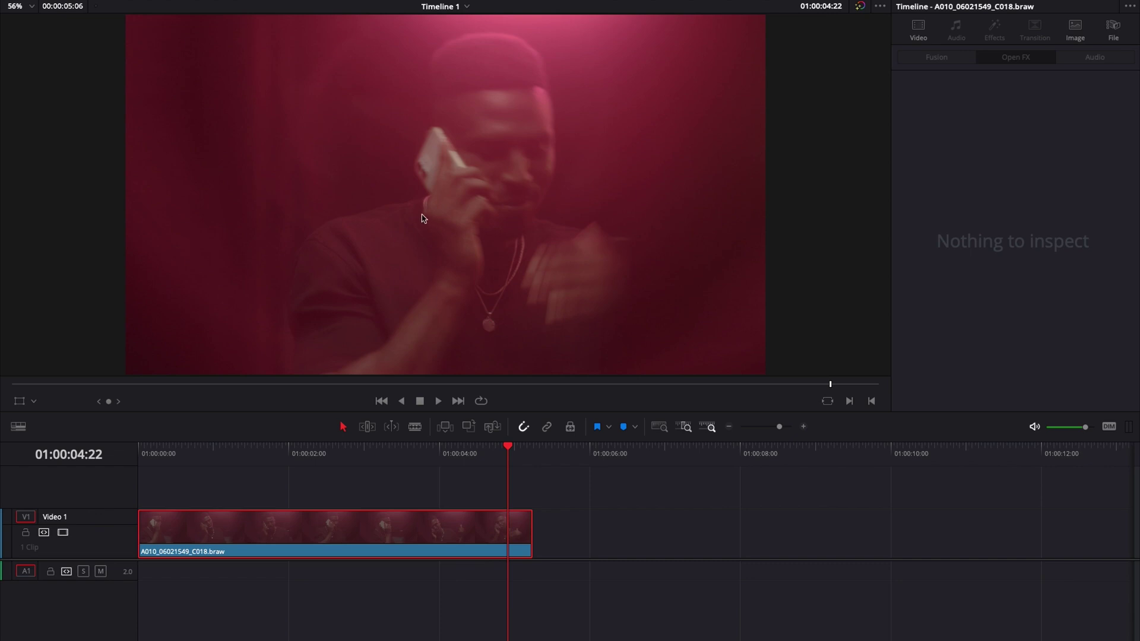
pyautogui.moveTo(147, 457); pyautogui.dragTo(321, 462)
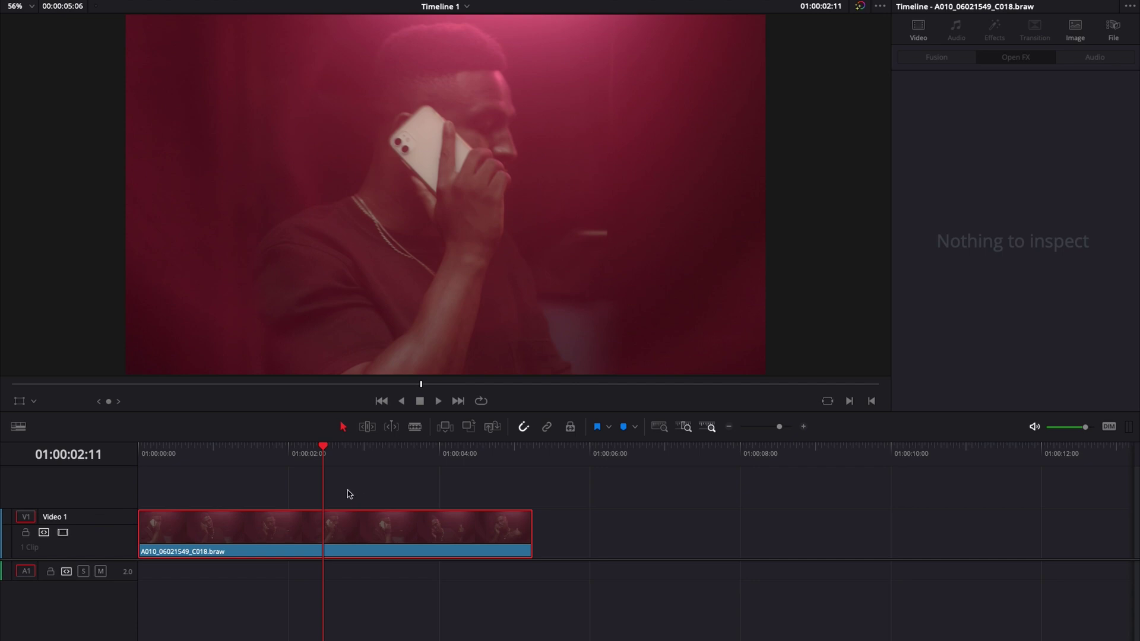
pyautogui.moveTo(280, 460); pyautogui.dragTo(327, 458)
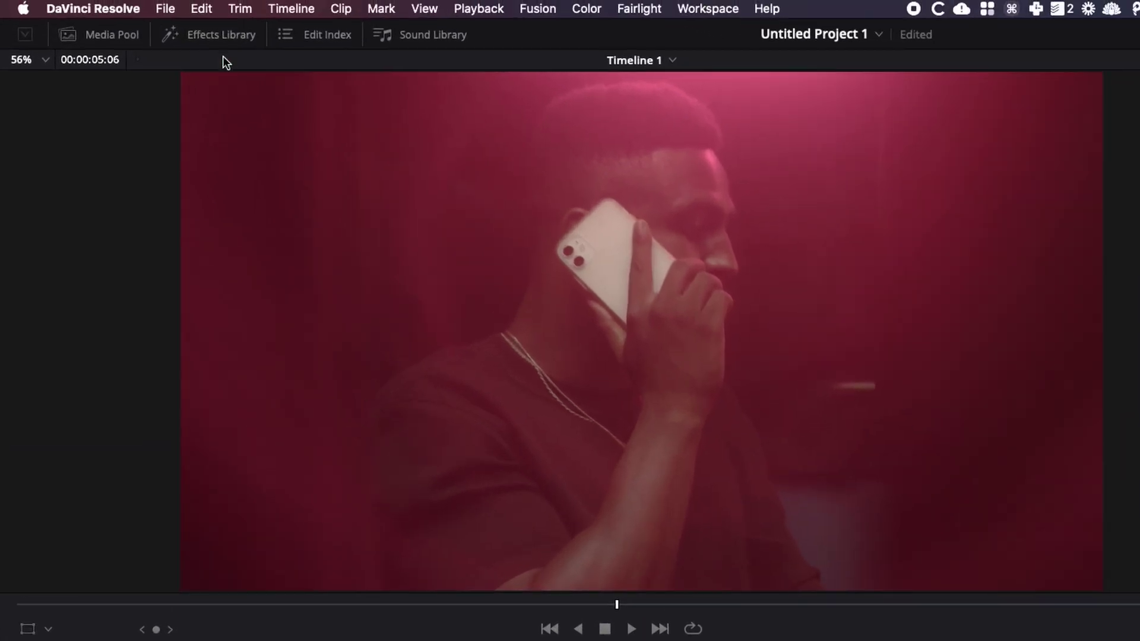
# Drag Flicker Addition from the Effects Library onto the phone-call clip and play it from the start
pyautogui.click(218, 36)
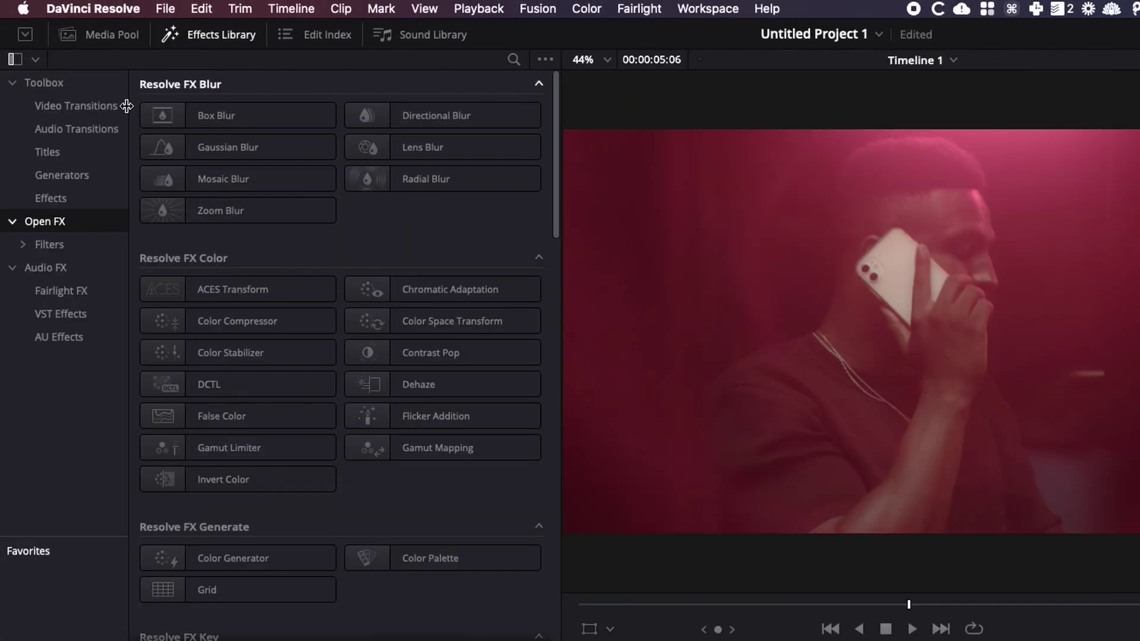
pyautogui.moveTo(442, 416)
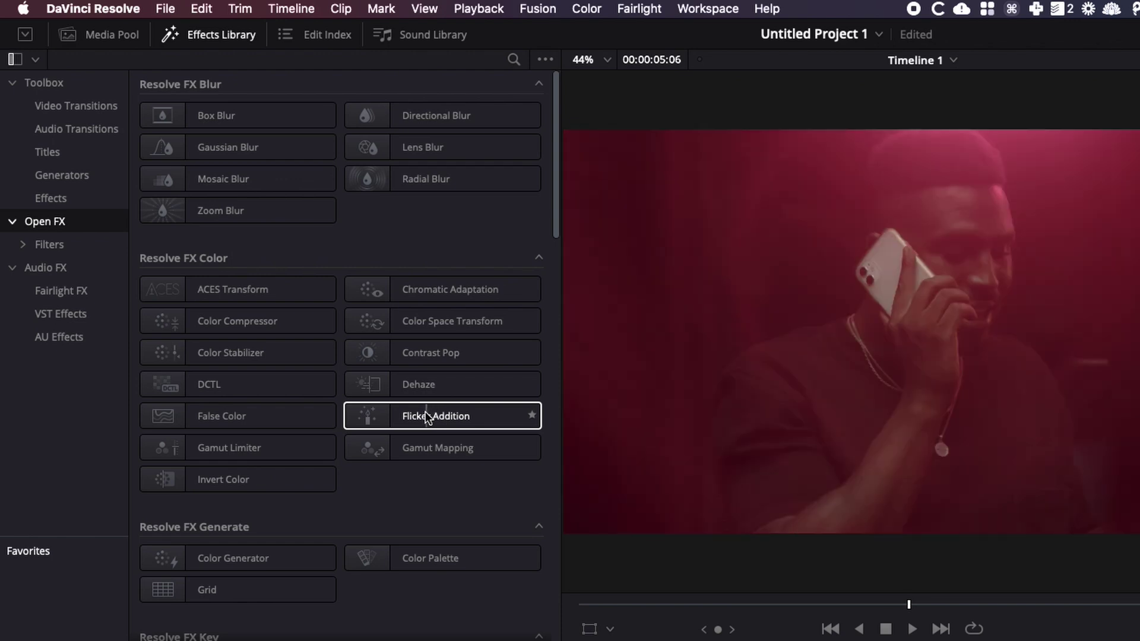
pyautogui.moveTo(437, 413); pyautogui.dragTo(436, 558)
pyautogui.press('Home')
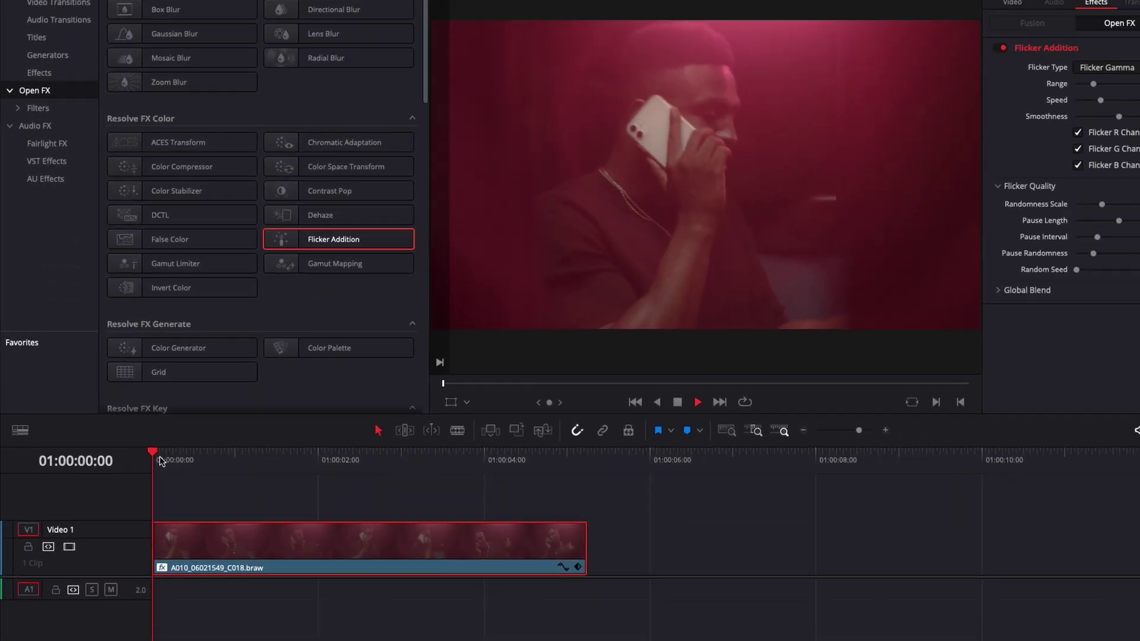
pyautogui.press('space')
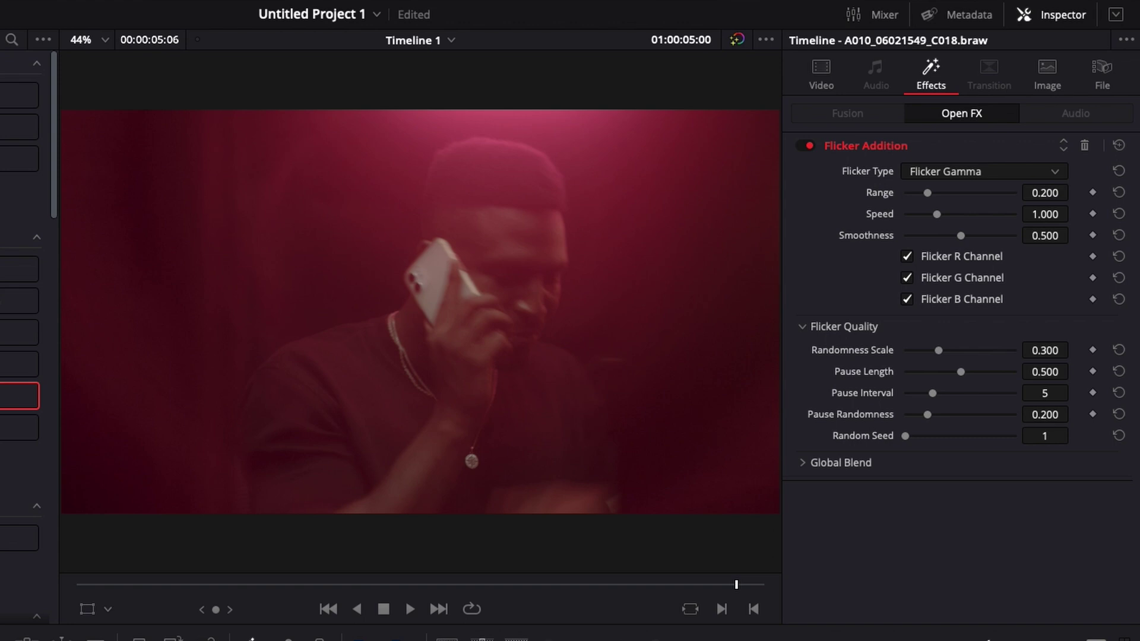
# Preview the default flicker from the first frame of the timeline
pyautogui.press('Home')
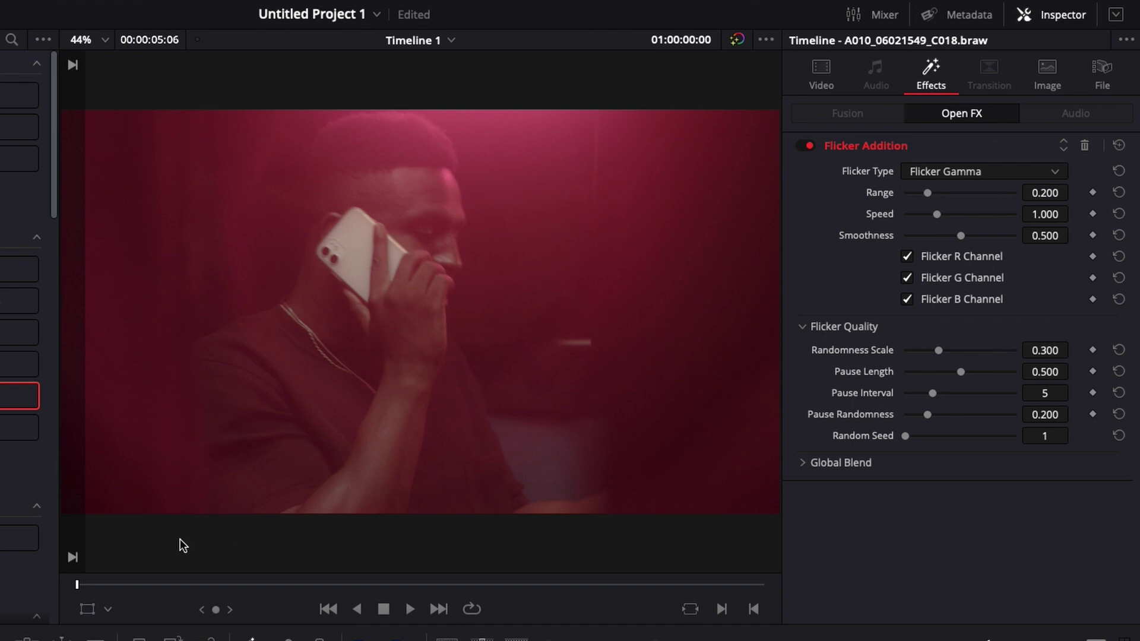
pyautogui.press('space')
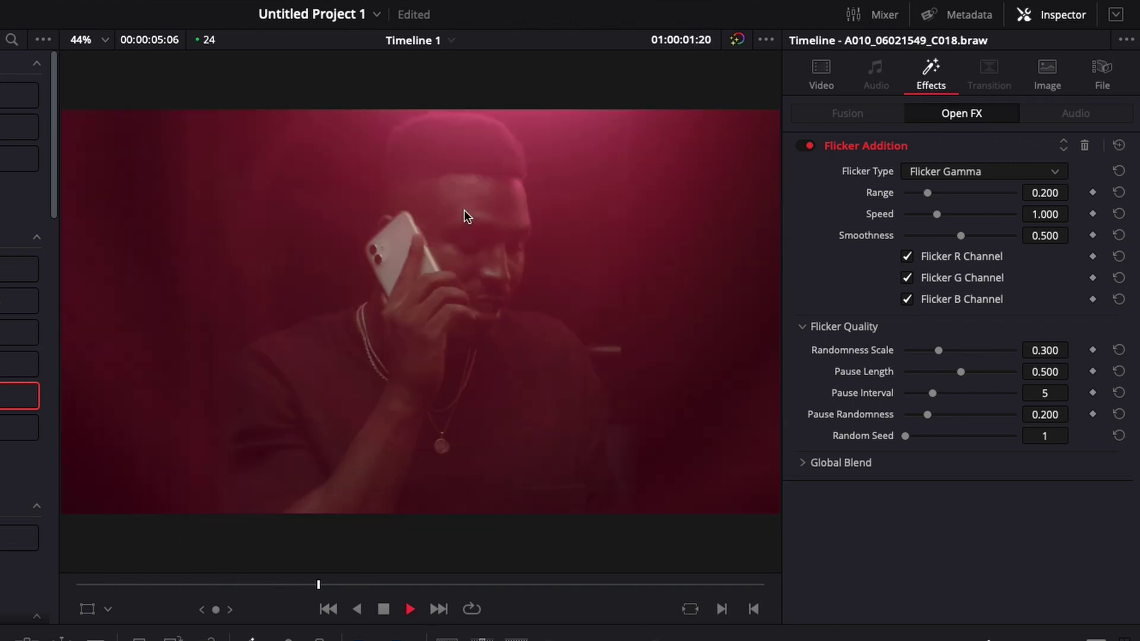
pyautogui.press('space')
# Raise the flicker Range to 1.000 and play the clip to judge the stronger flicker
pyautogui.moveTo(925, 192); pyautogui.dragTo(1107, 200)
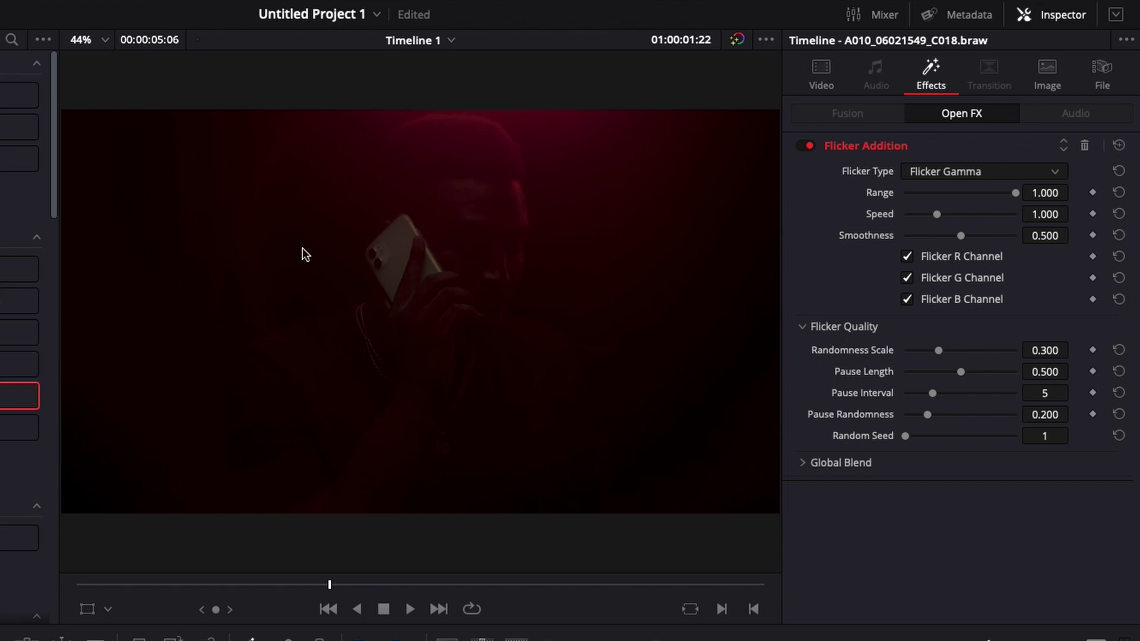
pyautogui.press('space')
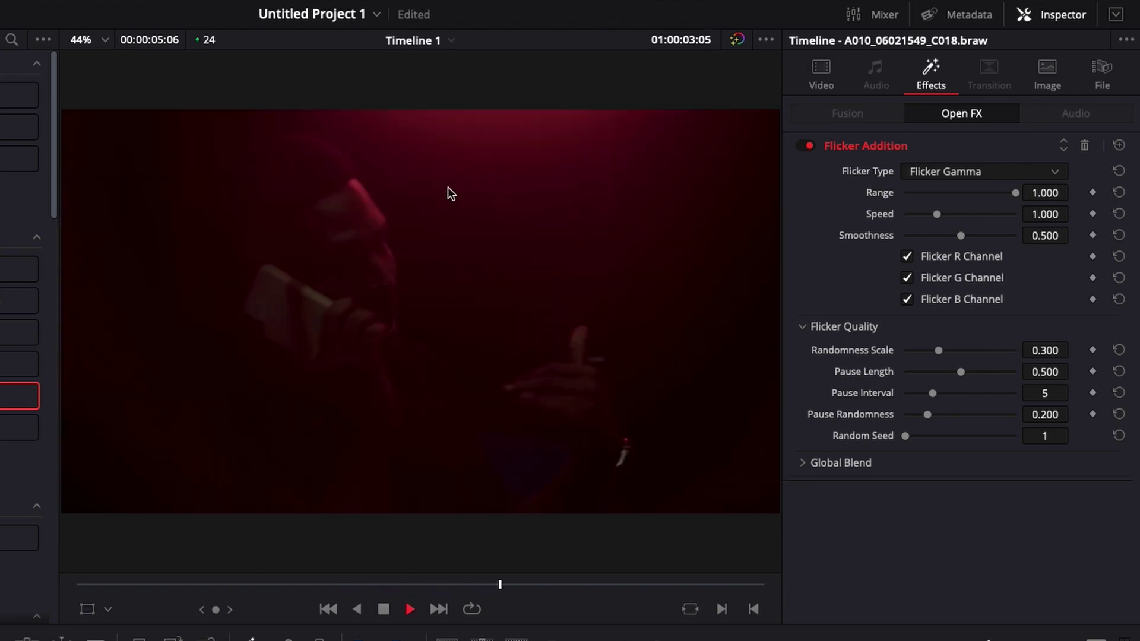
pyautogui.press('space')
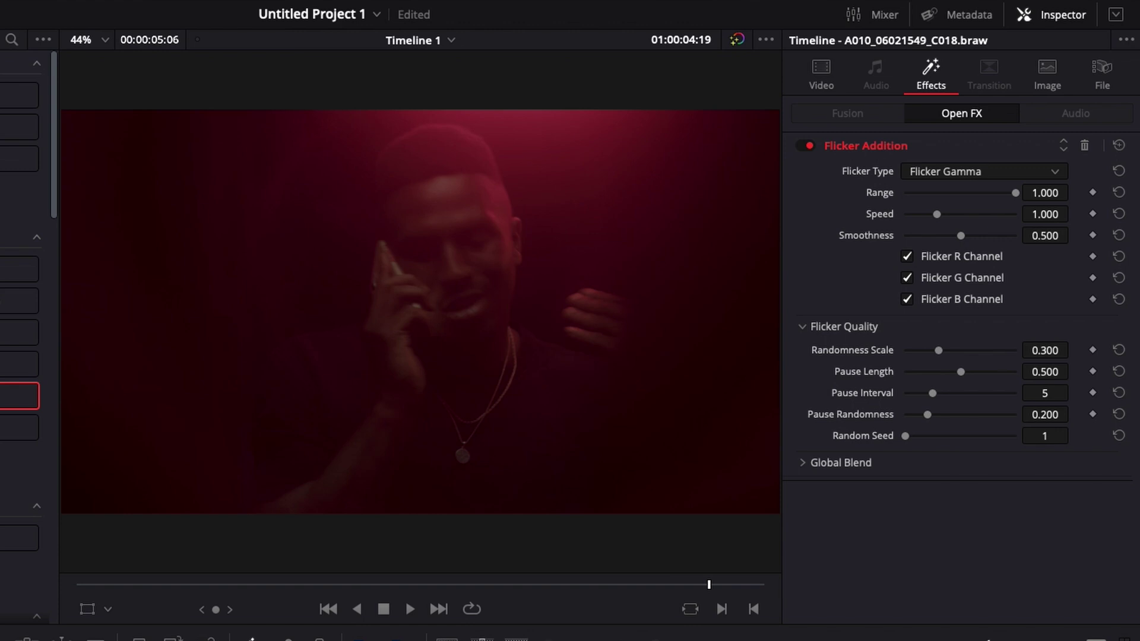
pyautogui.press('Home')
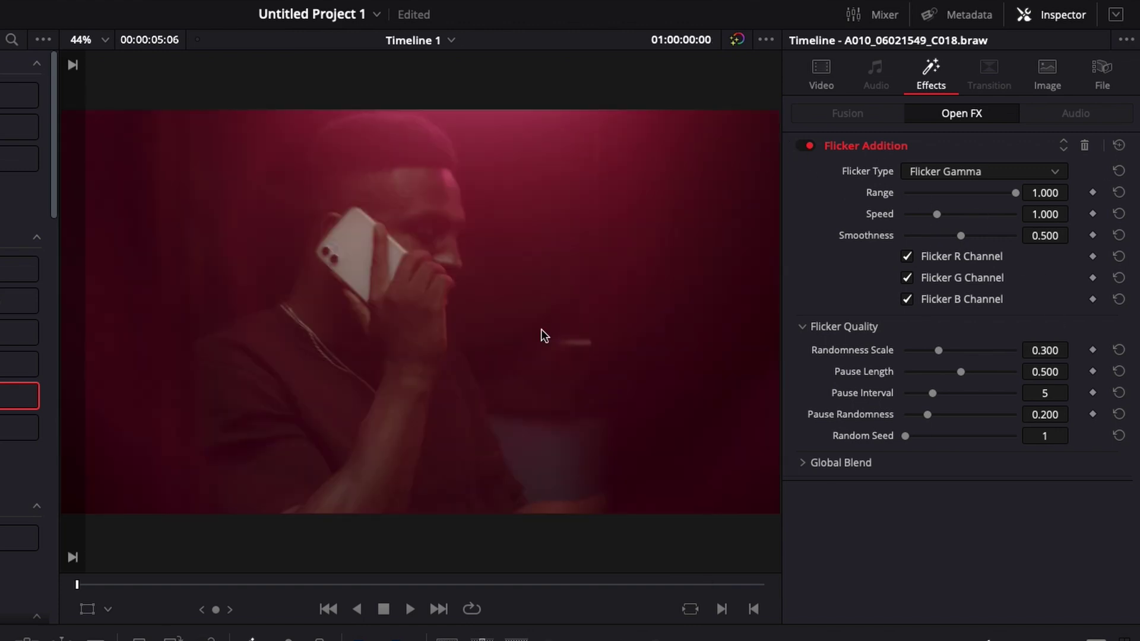
pyautogui.press('space')
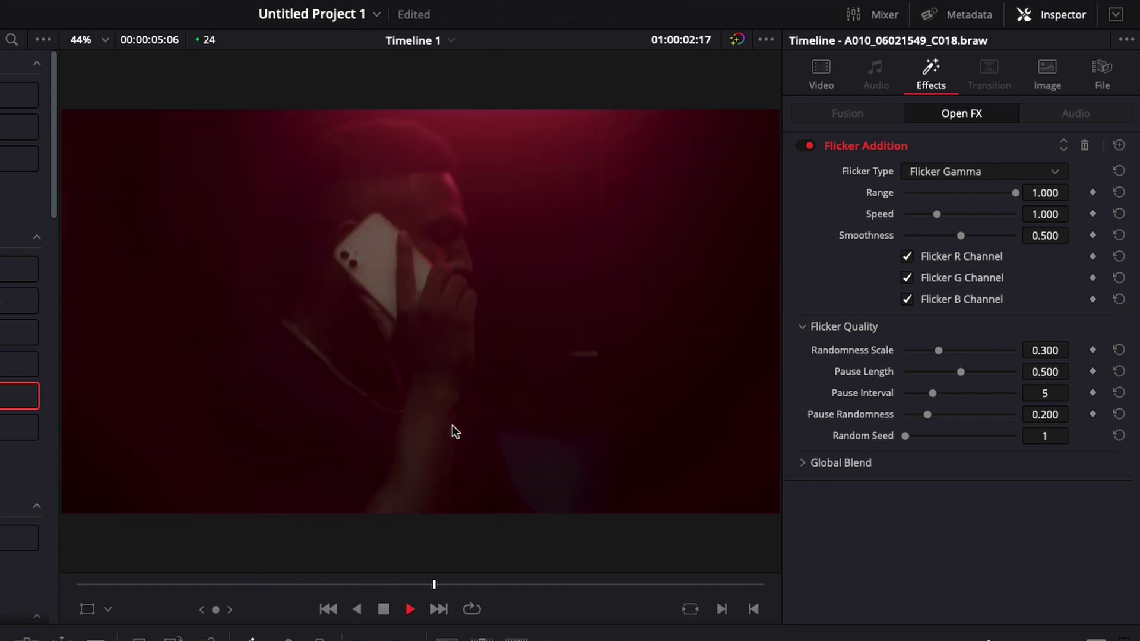
pyautogui.press('space')
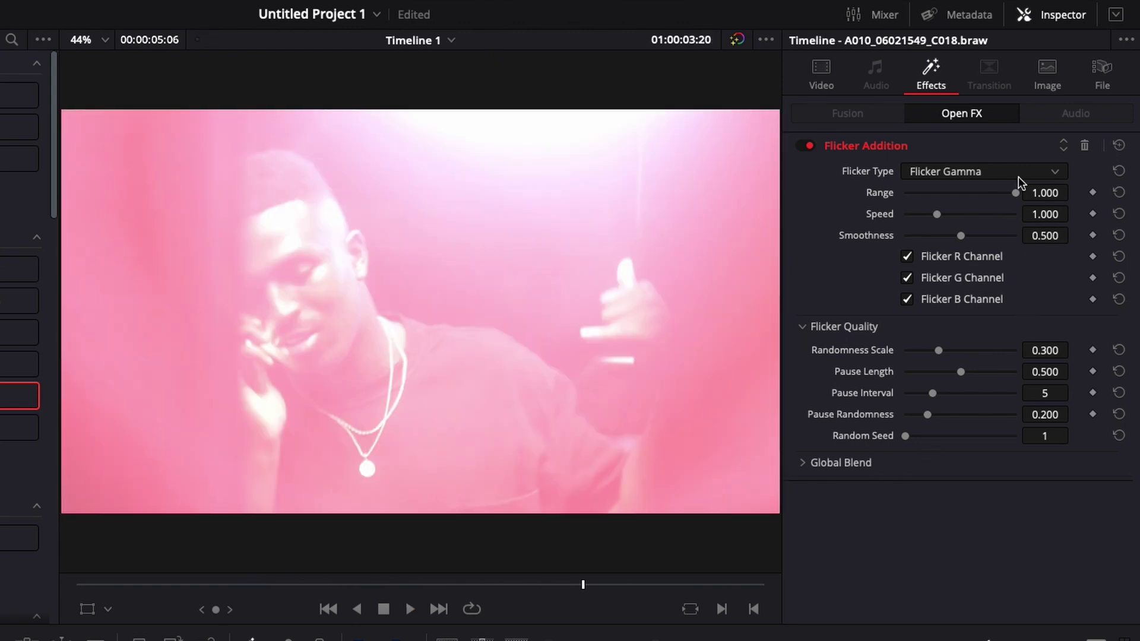
# Lower Range to 0.729, preview Speed at 3.500, then settle Speed at 1.330
pyautogui.moveTo(1015, 192); pyautogui.dragTo(986, 196)
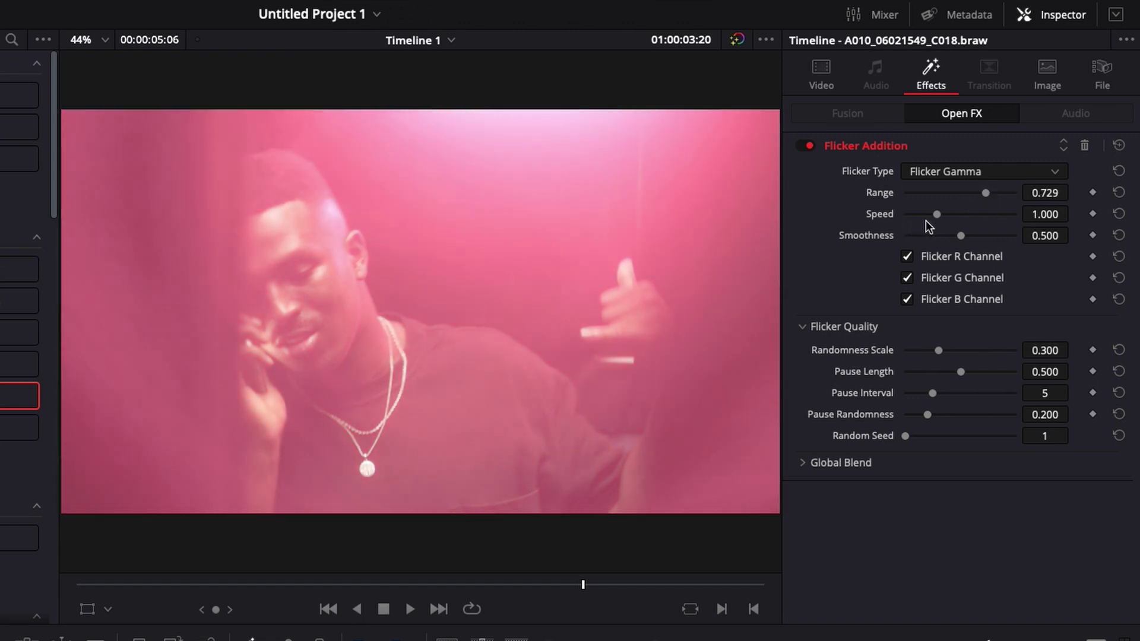
pyautogui.moveTo(933, 217); pyautogui.dragTo(1102, 223)
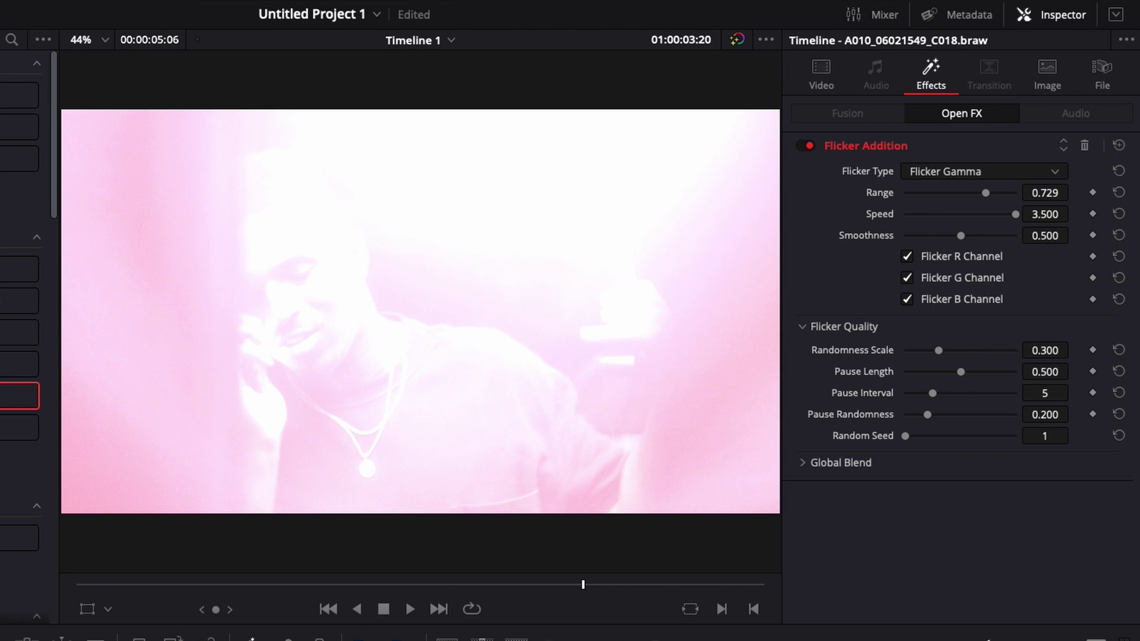
pyautogui.press('space')
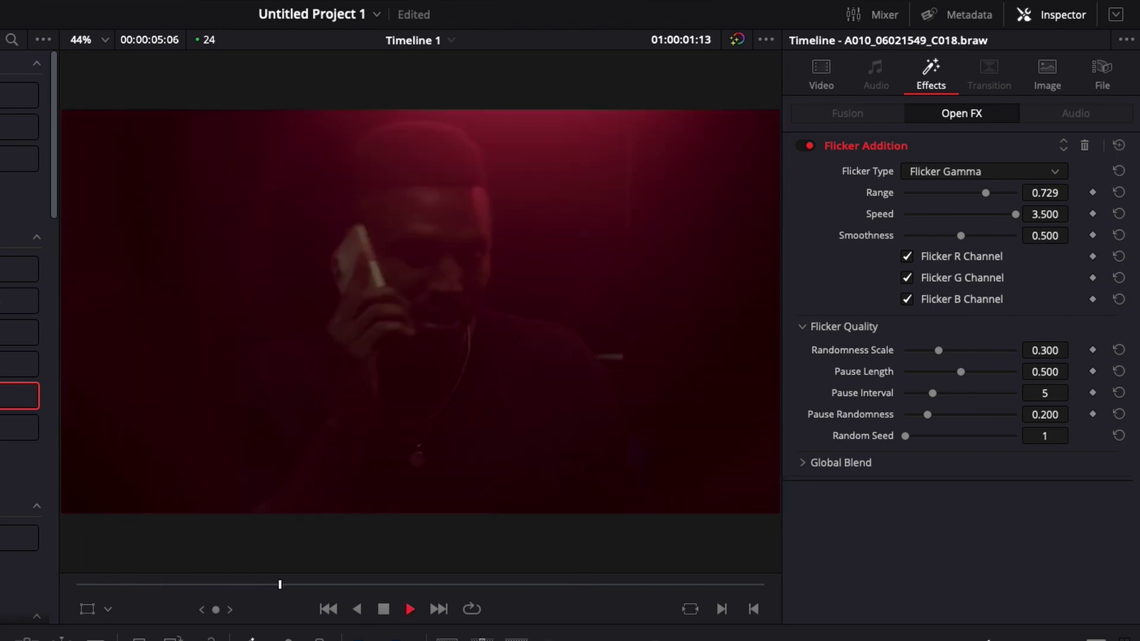
pyautogui.press('space')
pyautogui.moveTo(1015, 211); pyautogui.dragTo(947, 216)
pyautogui.press('space')
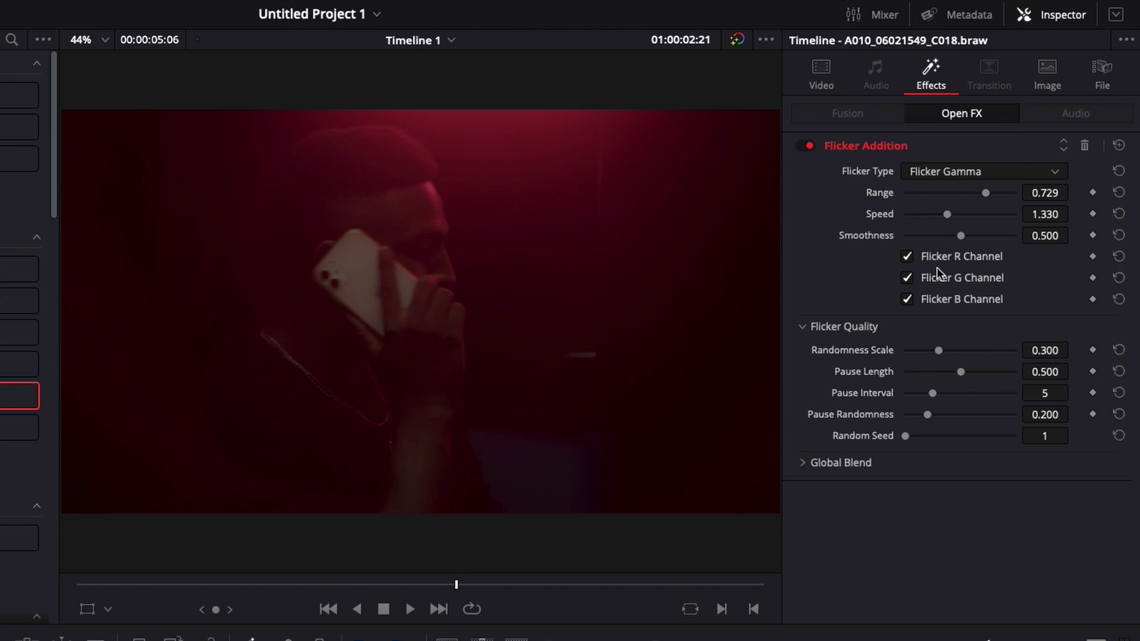
pyautogui.click(908, 257)
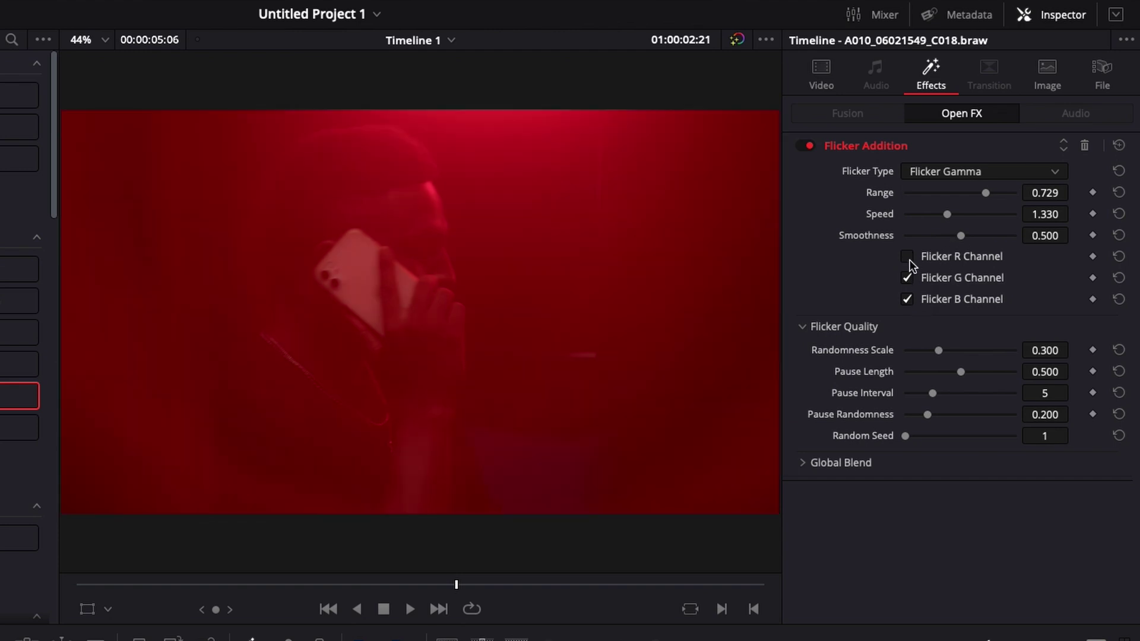
pyautogui.click(908, 279)
pyautogui.click(908, 299)
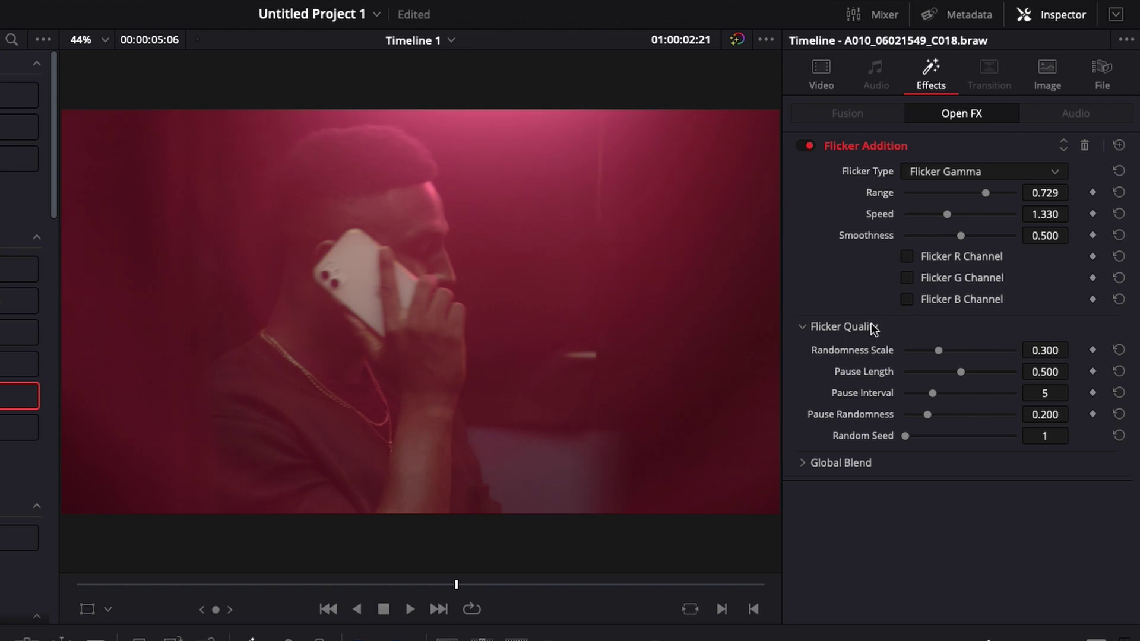
pyautogui.click(909, 278)
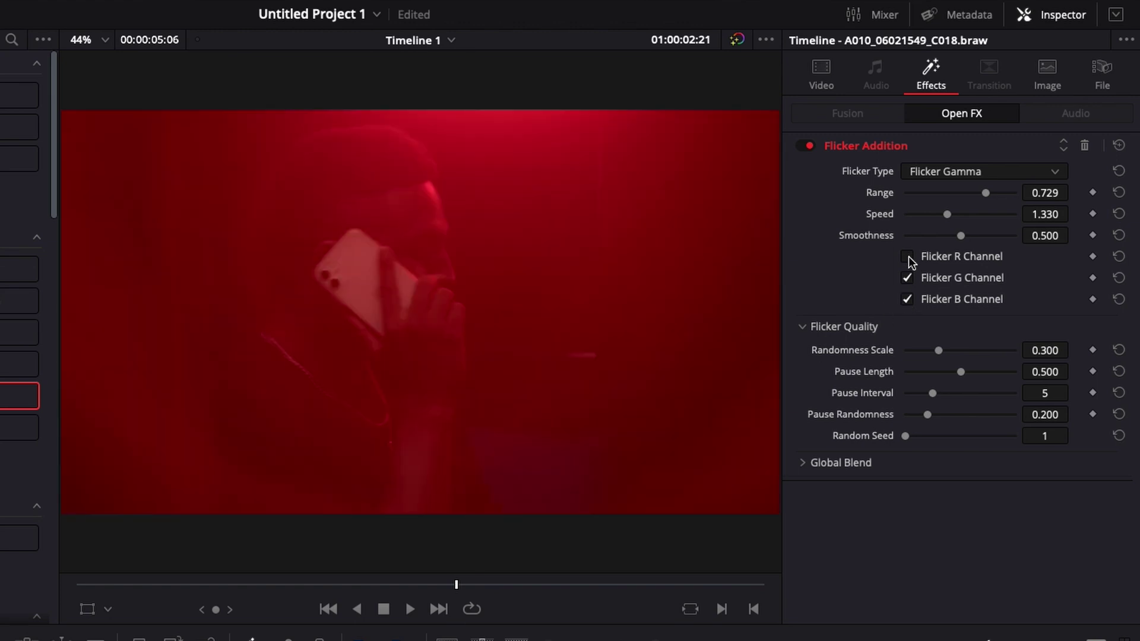
pyautogui.click(909, 256)
pyautogui.press('Home')
pyautogui.press('space')
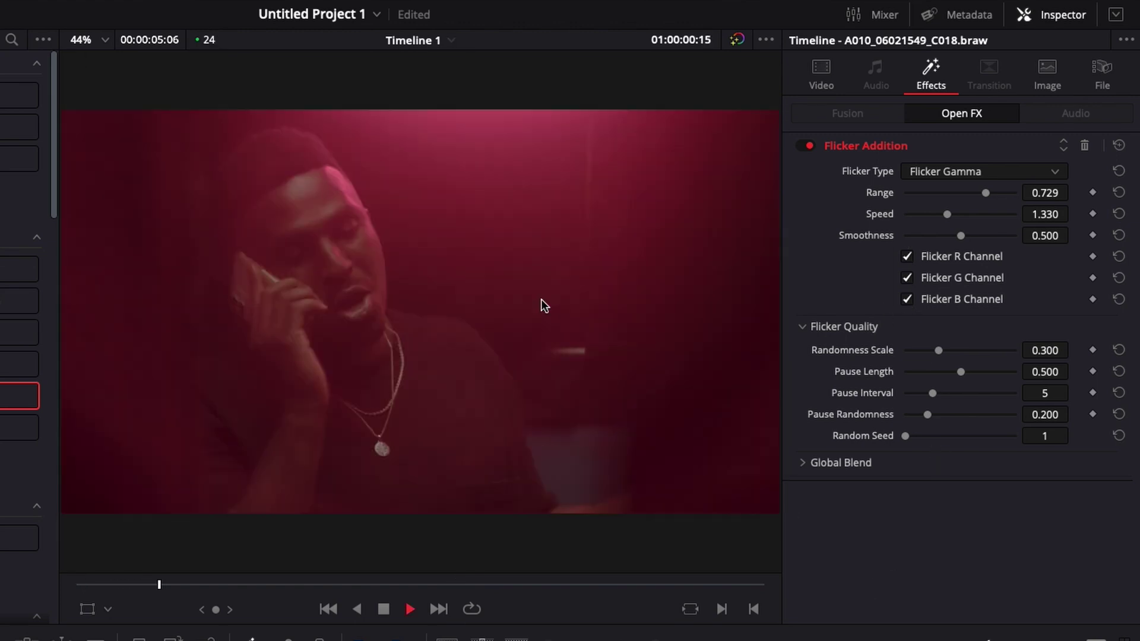
pyautogui.press('space')
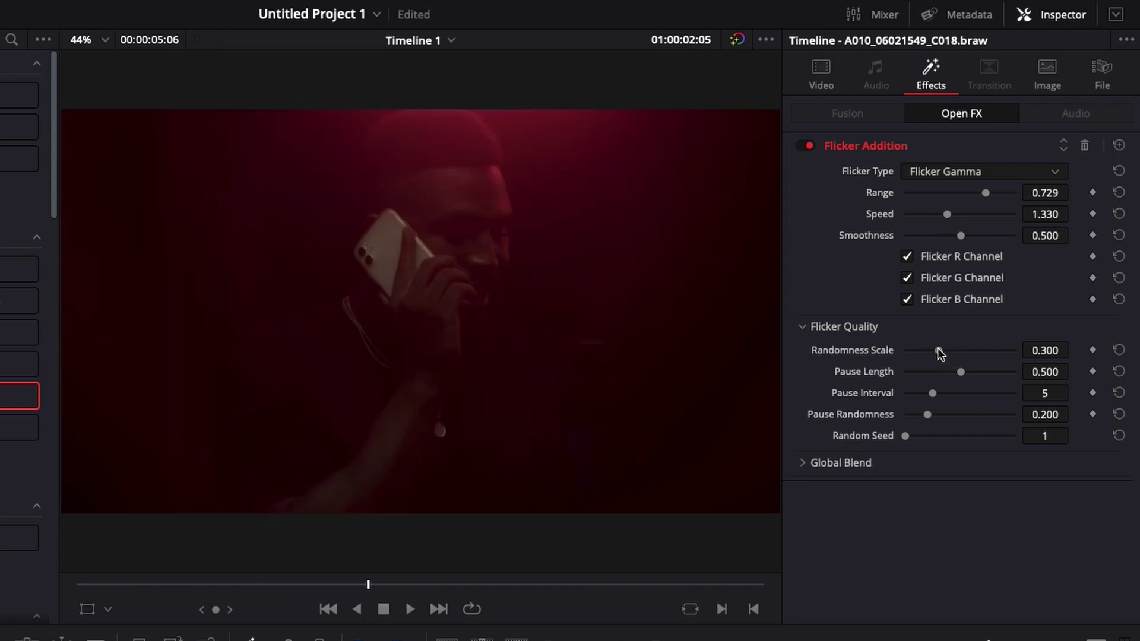
pyautogui.moveTo(938, 353); pyautogui.dragTo(989, 354)
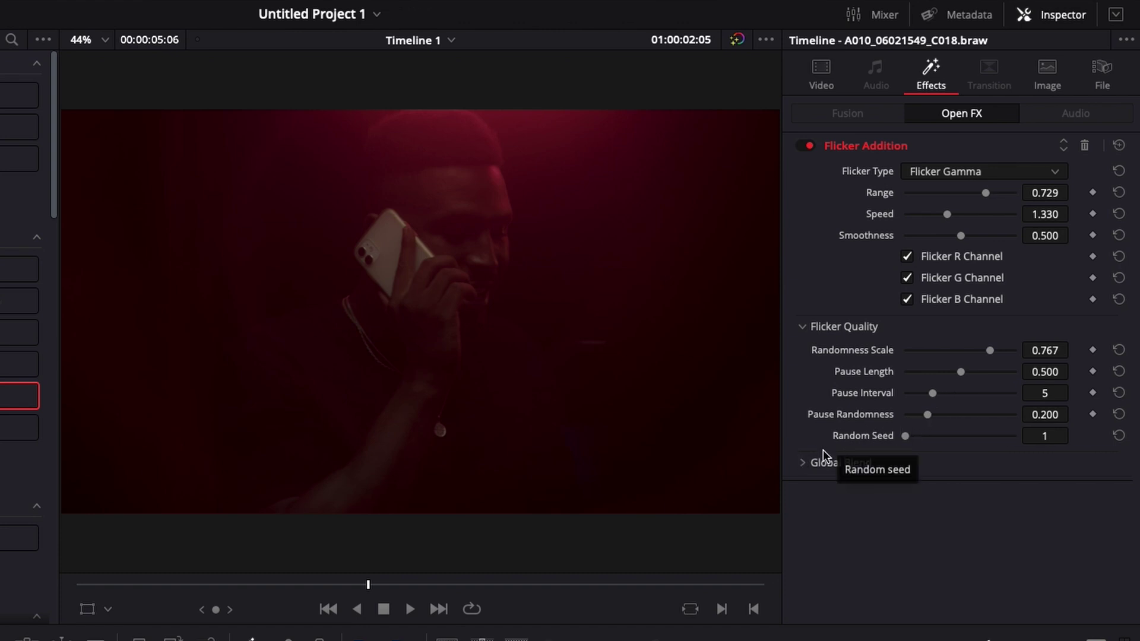
pyautogui.press('space')
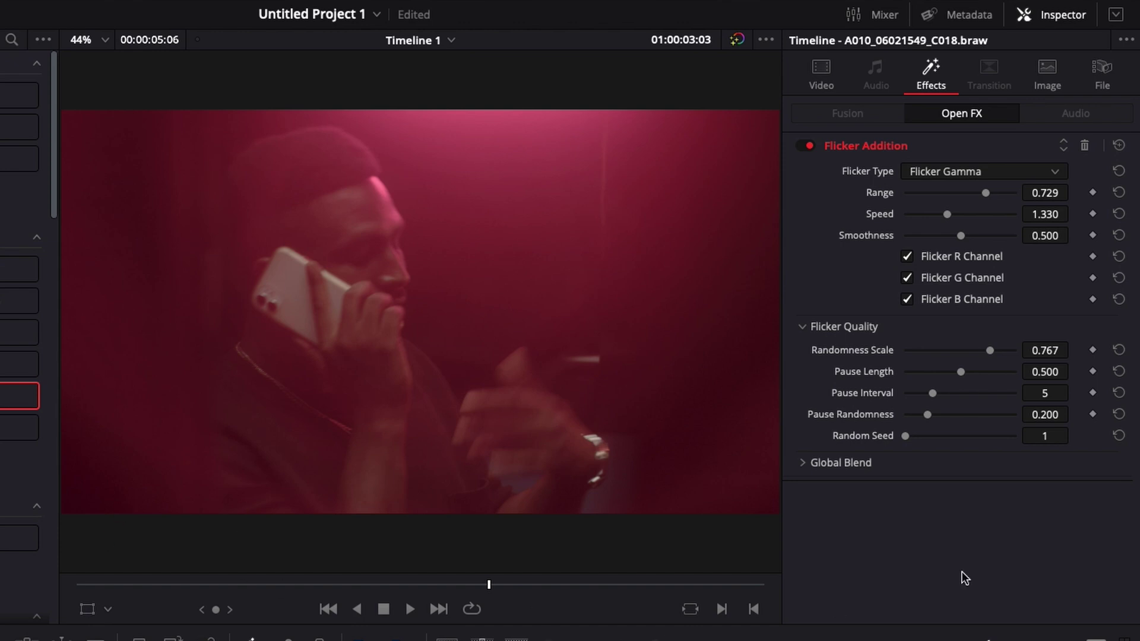
pyautogui.doubleClick(862, 348)
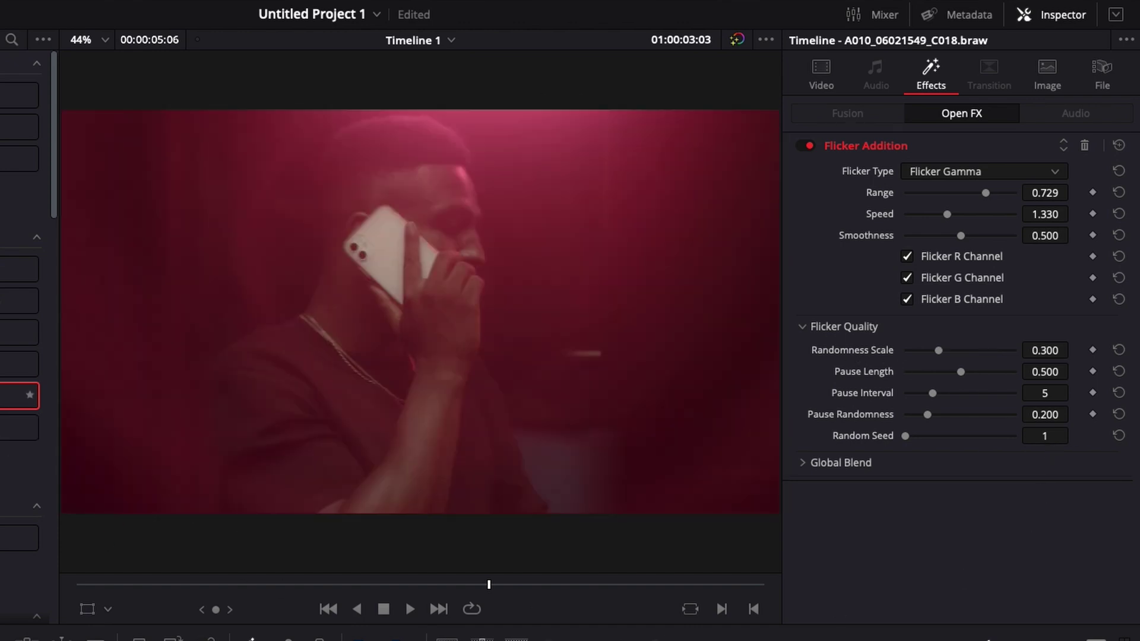